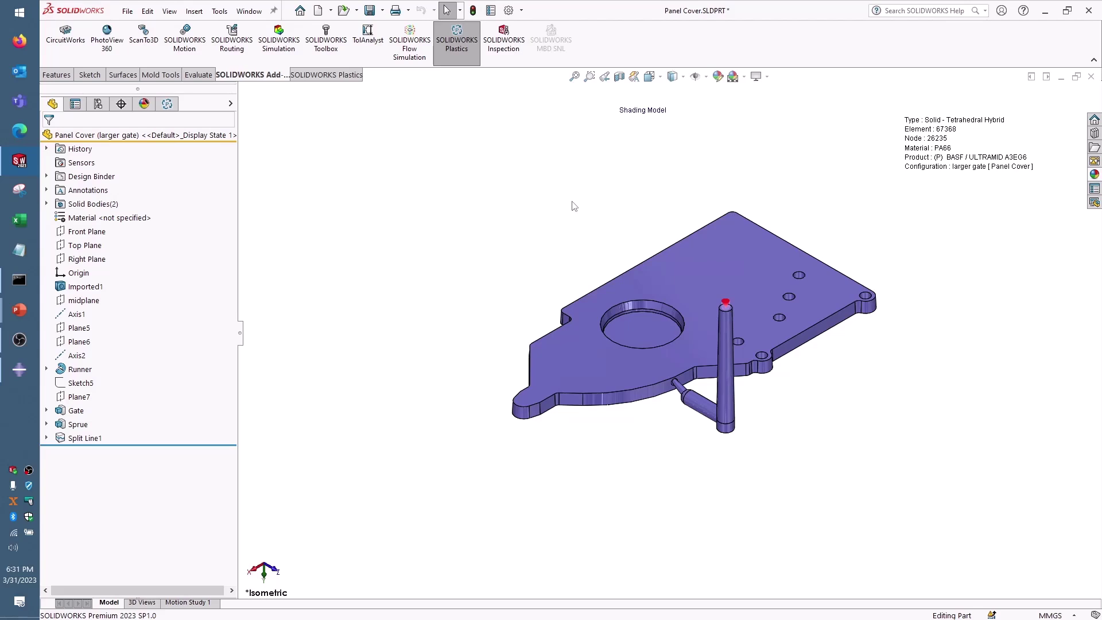
- Display the Fiber Orientation plot from the larger gate study's Fill Results, then close the results
key(alt+Tab)
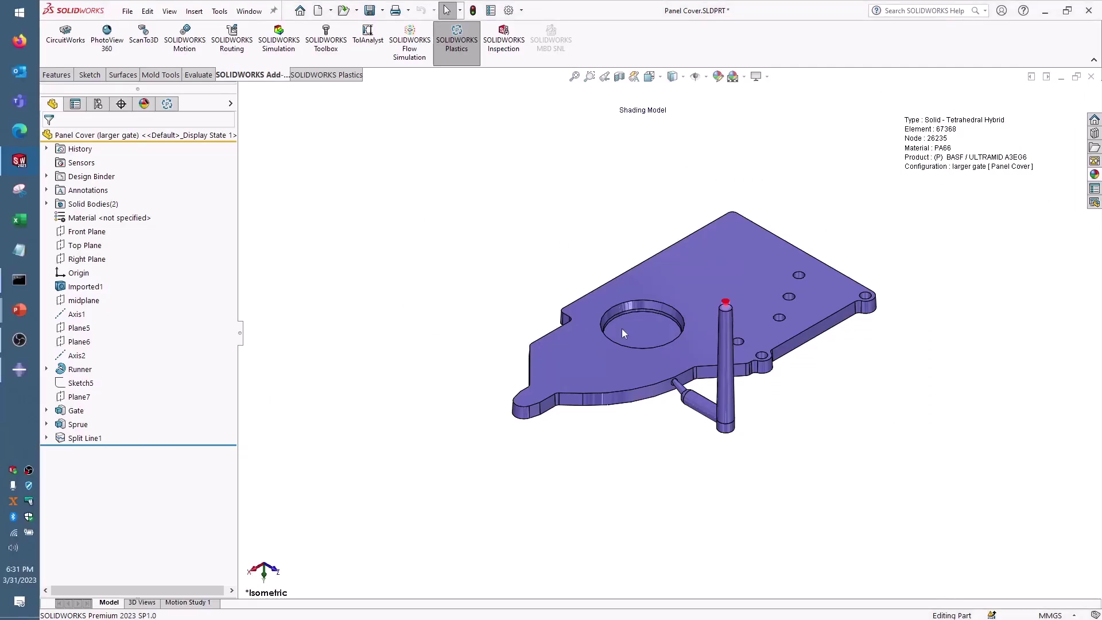
middle_drag(623, 333, 591, 147)
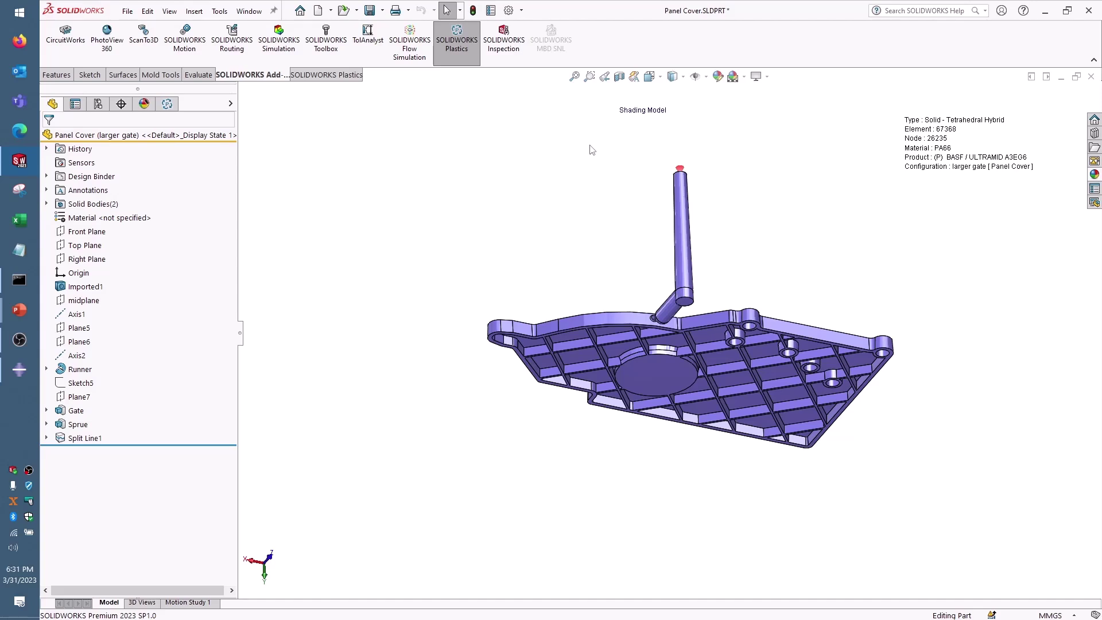
middle_drag(553, 215, 583, 236)
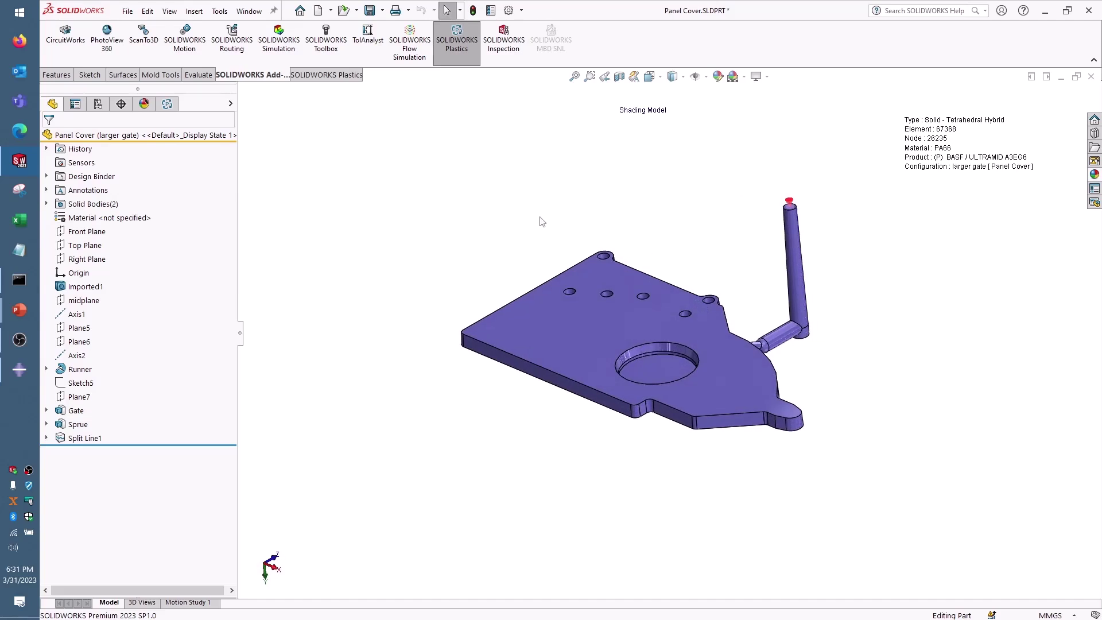
click(170, 105)
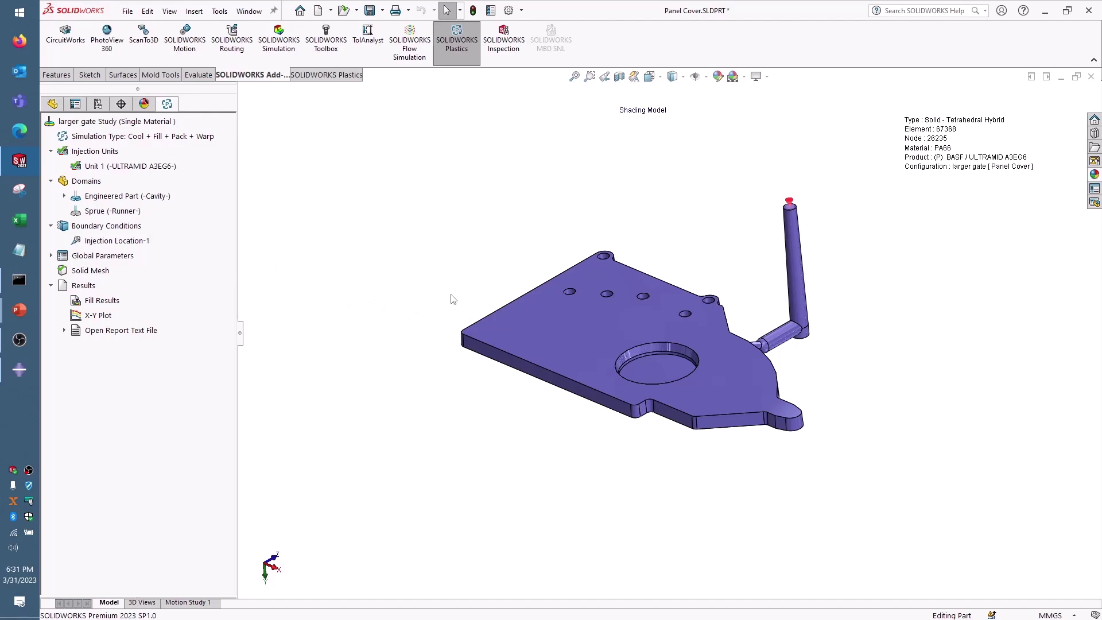
double_click(112, 301)
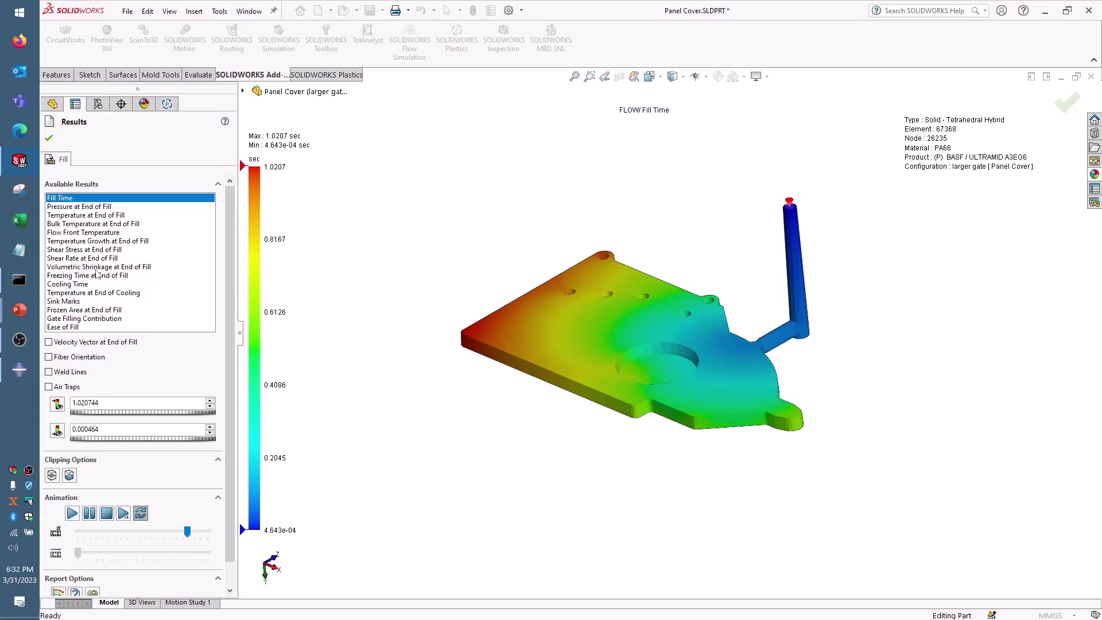
click(78, 358)
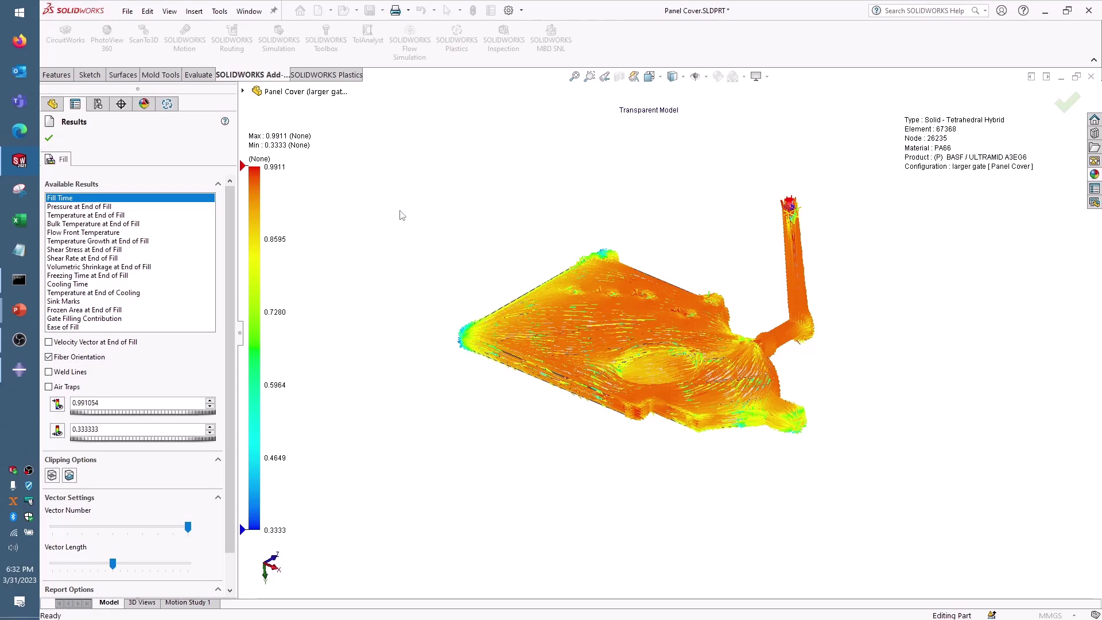
key(Return)
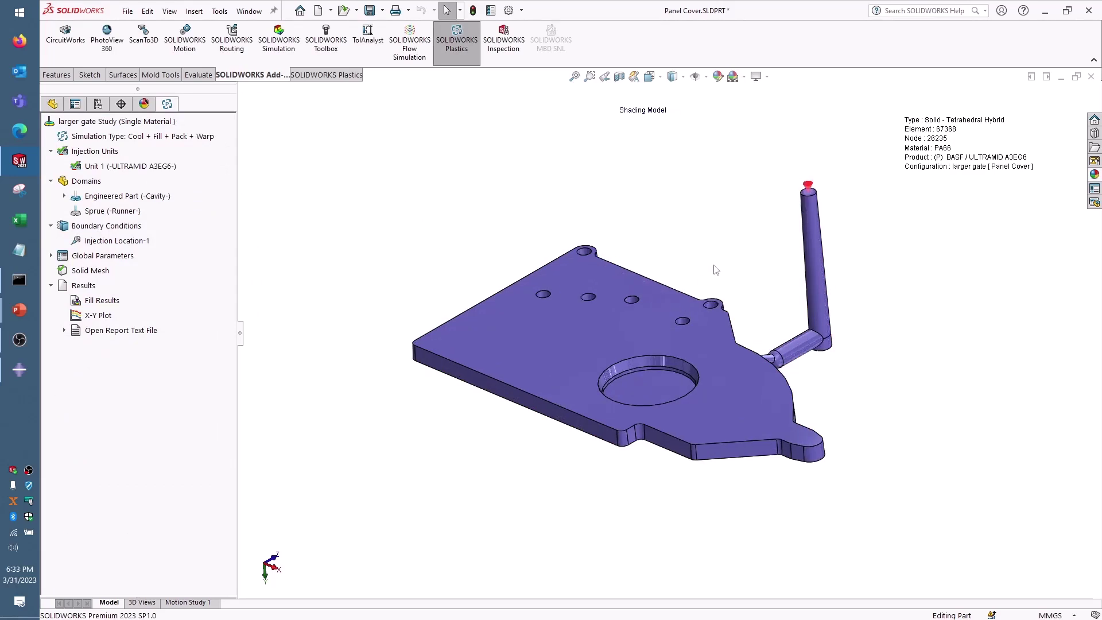
- Start an Abaqus (for Surface/Solid) export of the study results as far as saving the INP file, and cancel it
right_click(88, 287)
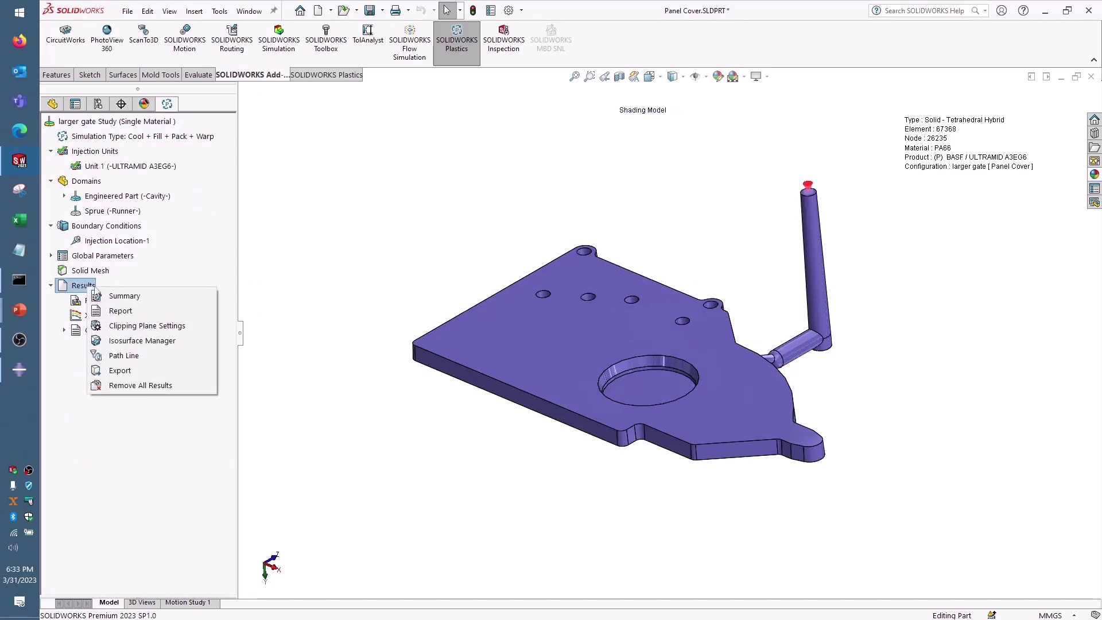
click(140, 370)
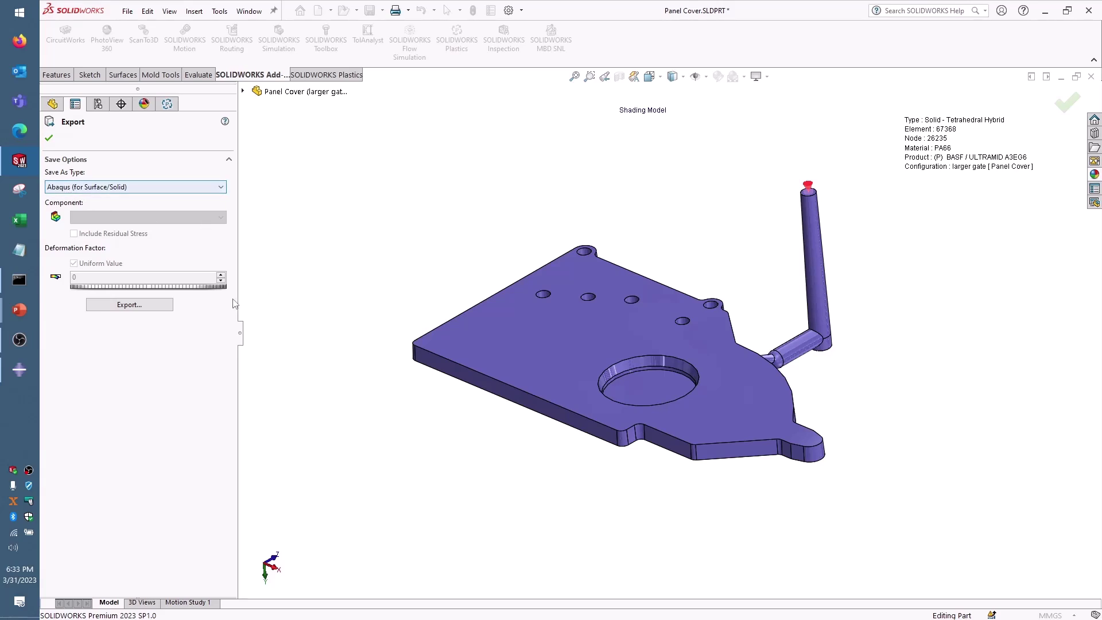
click(170, 306)
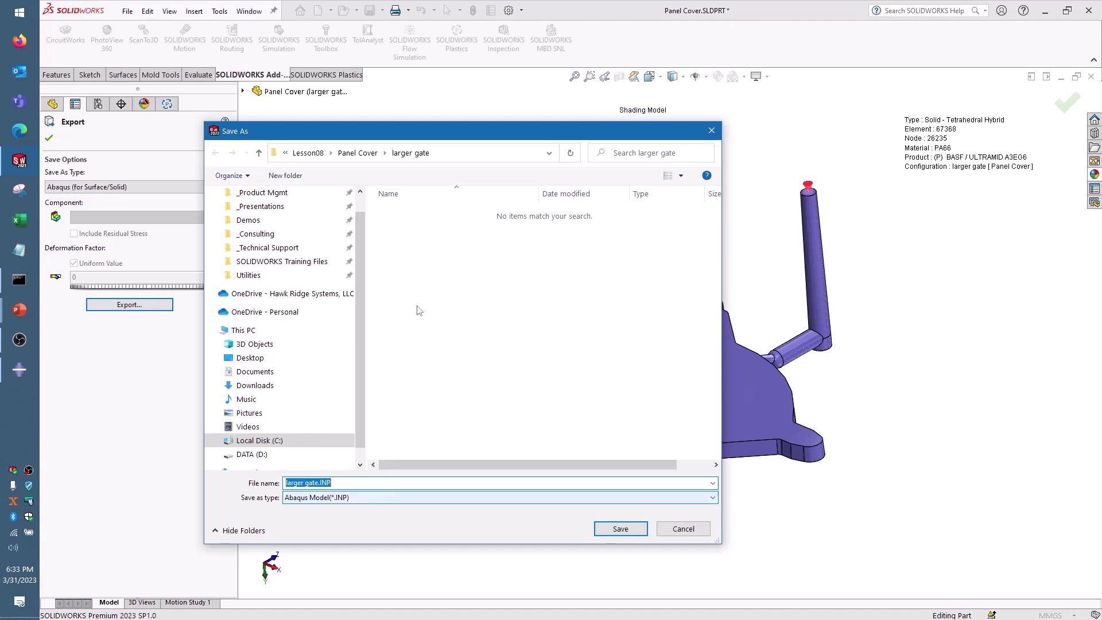
click(352, 482)
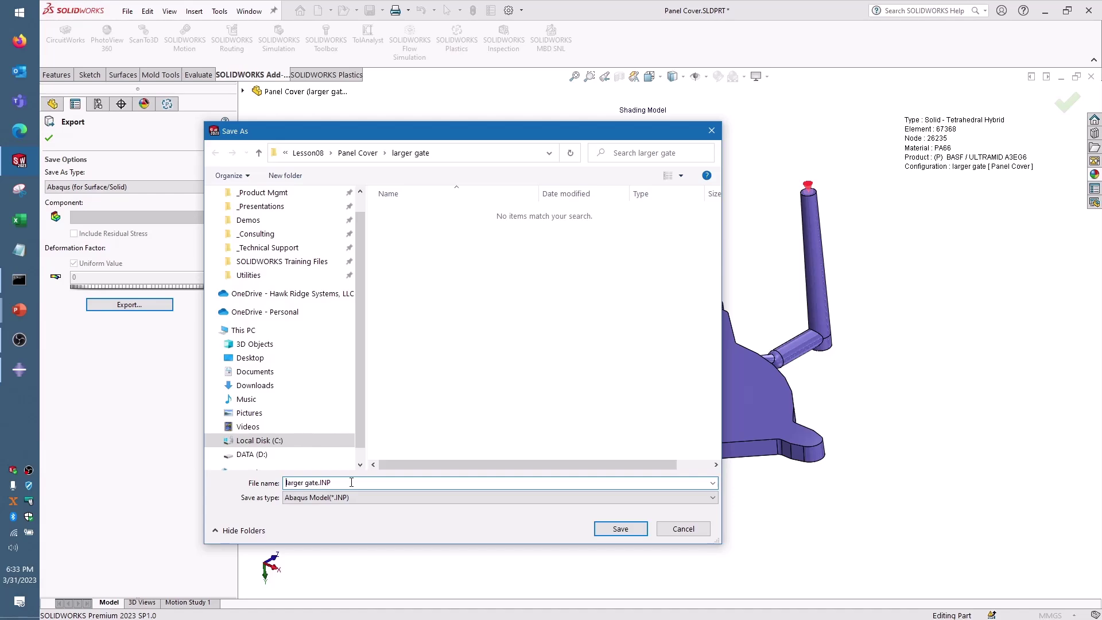
click(683, 528)
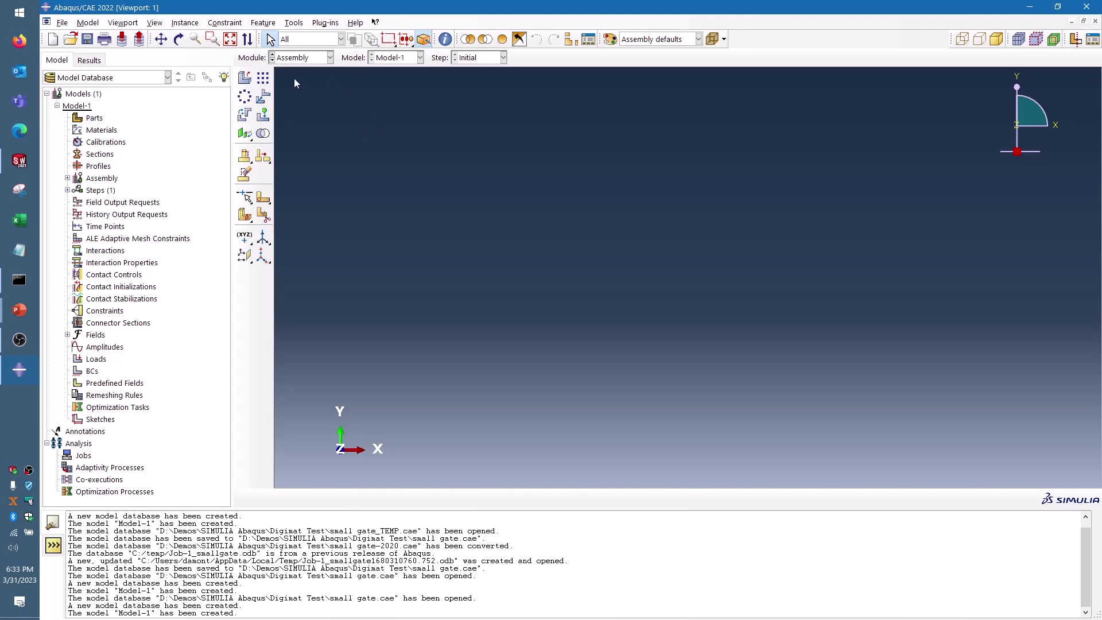
- In Abaqus/CAE, start a model import filtered to Abaqus input files, select small gate.inp, and cancel it
click(62, 23)
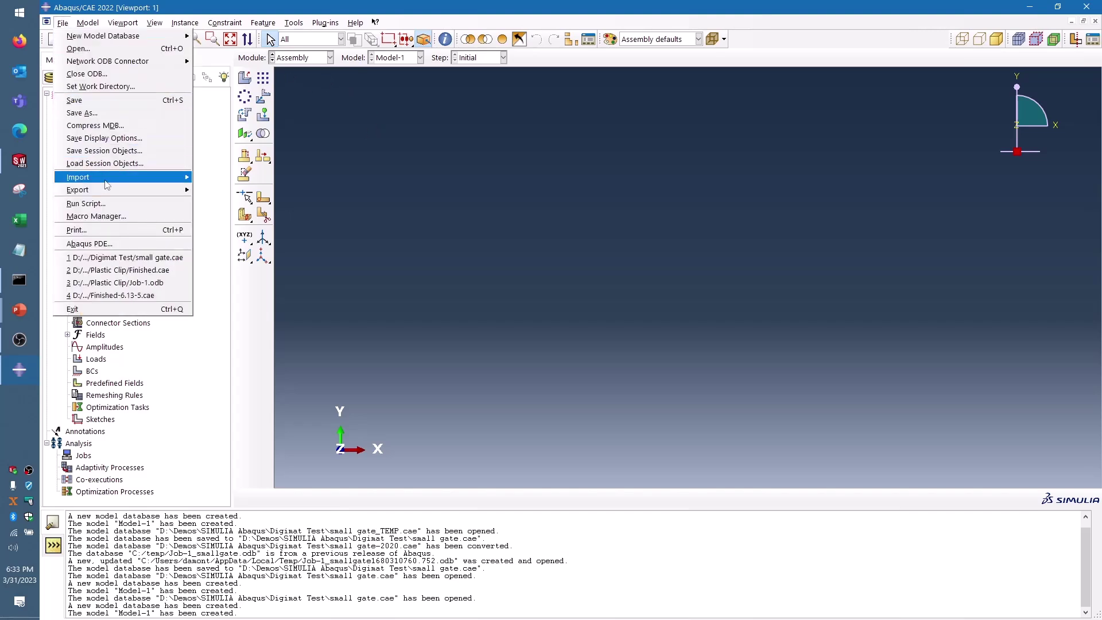
mouse_move(106, 181)
click(219, 216)
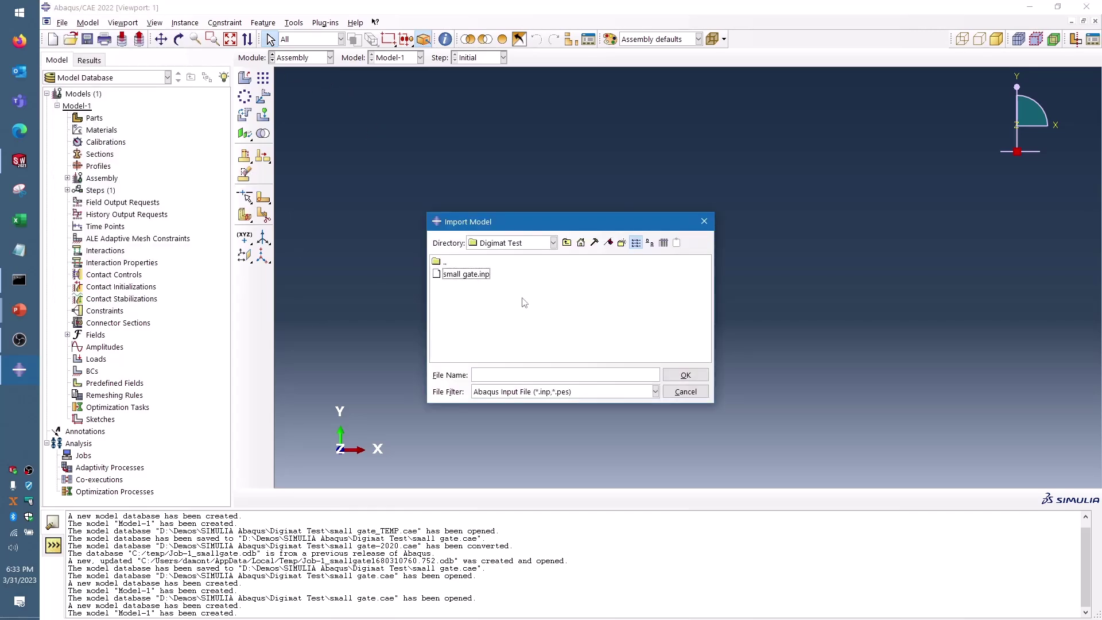
click(640, 395)
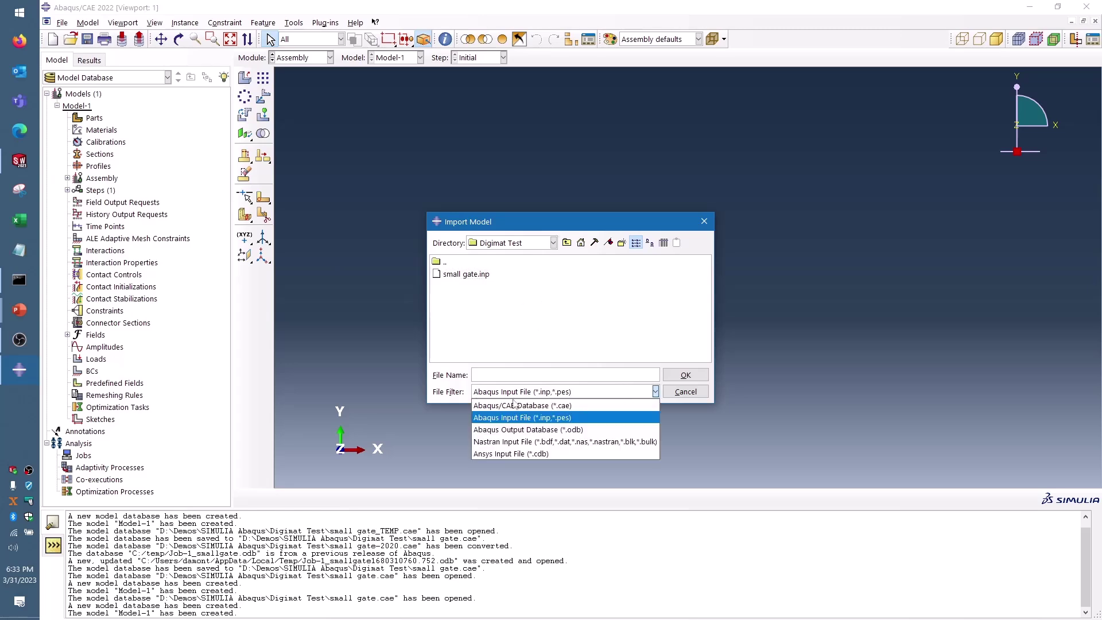
click(570, 423)
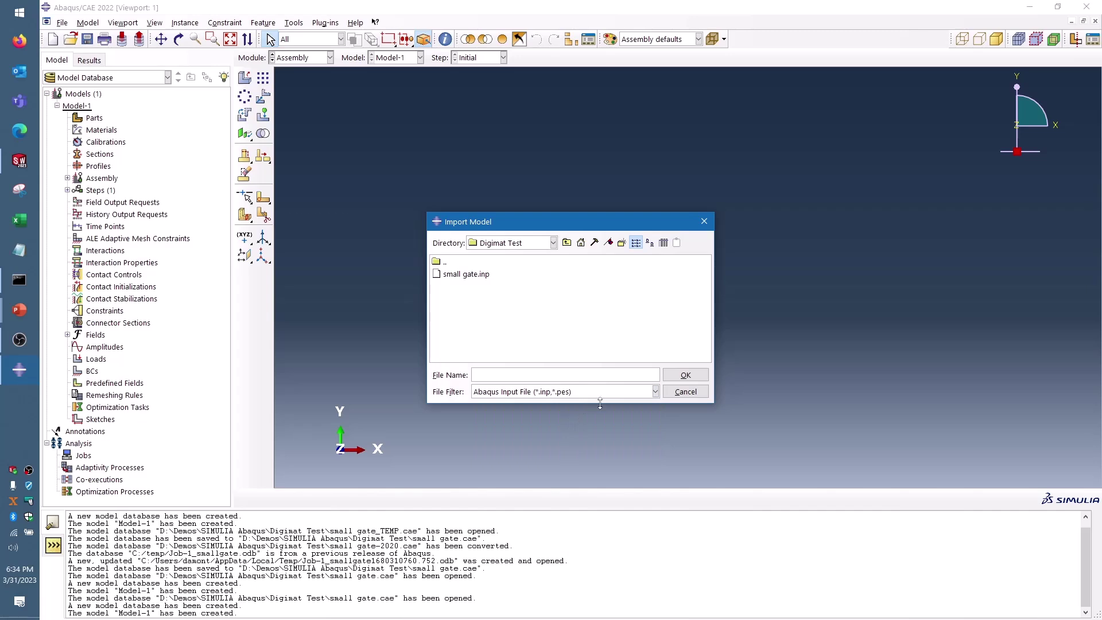
click(489, 275)
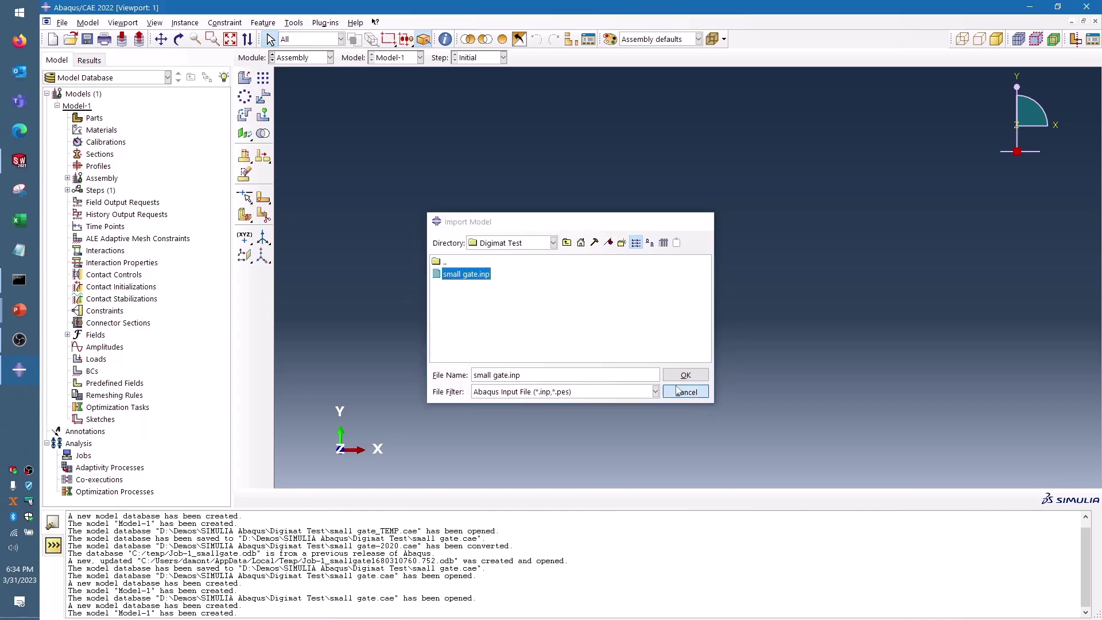
- Open the recent model database small gate.cae from the Digimat Test folder
click(62, 22)
mouse_move(125, 180)
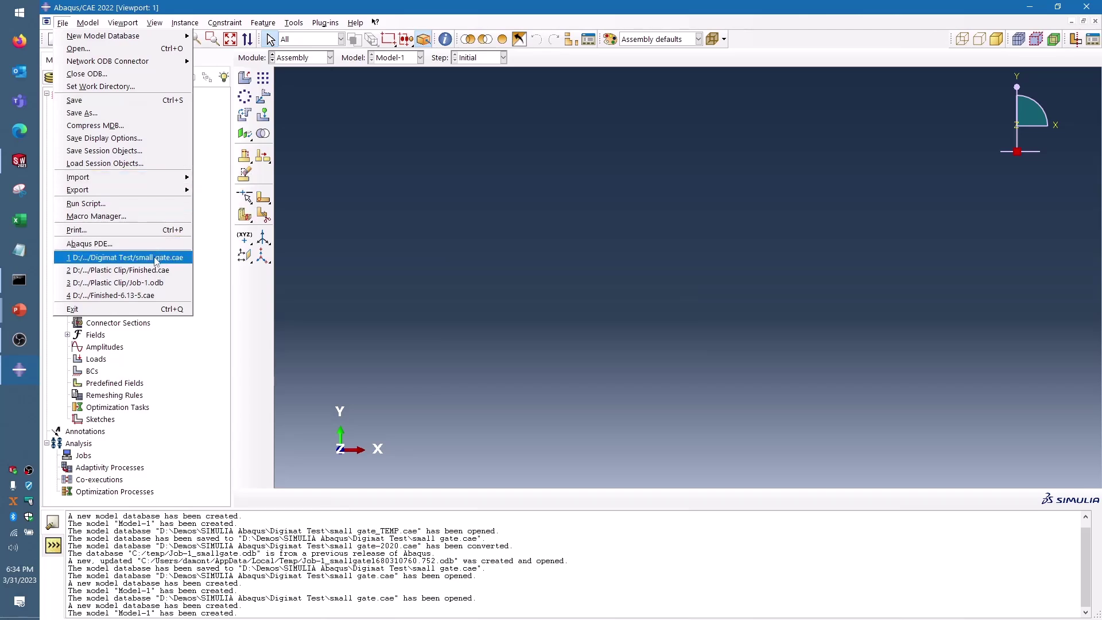
click(126, 258)
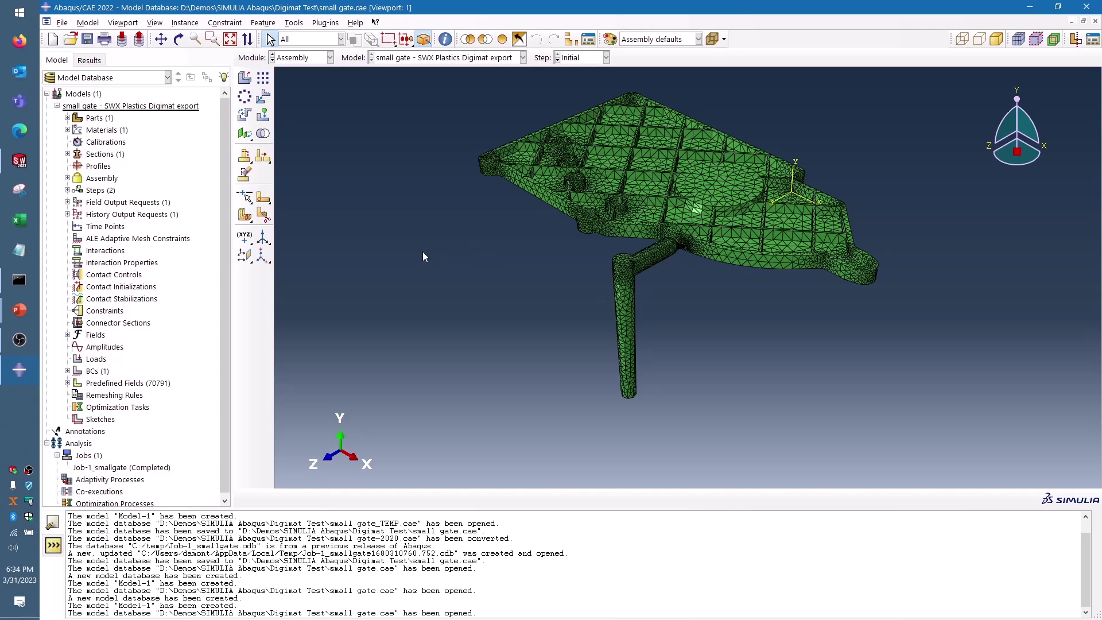
- Examine boundary condition BC-1, the Loads entry and the meshed panel cover in the small gate model
click(67, 371)
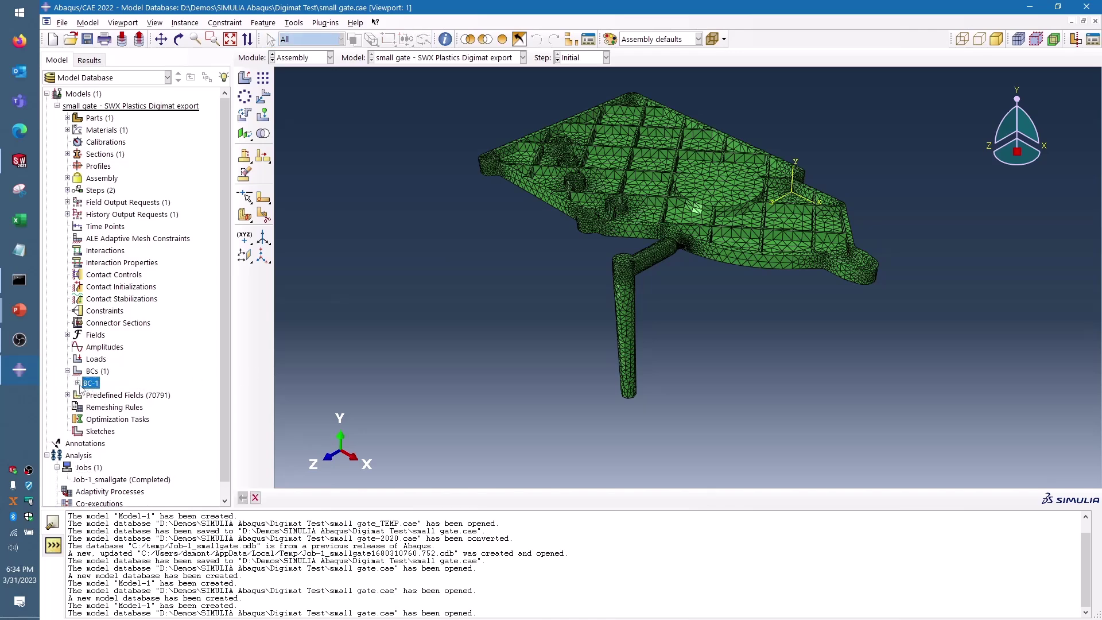
click(78, 382)
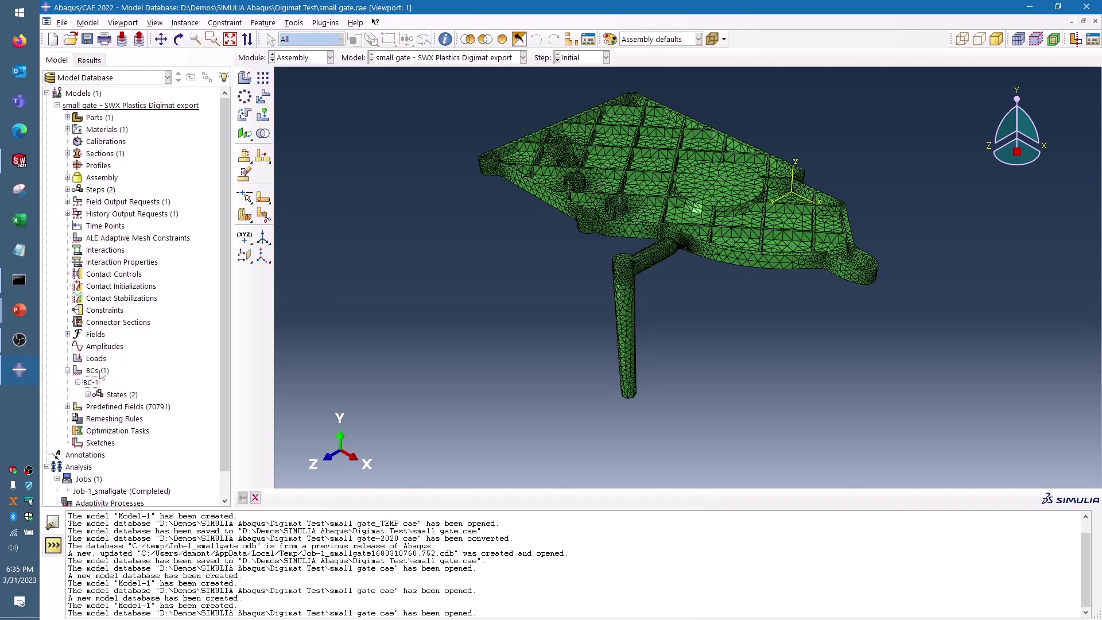
click(105, 371)
right_click(99, 359)
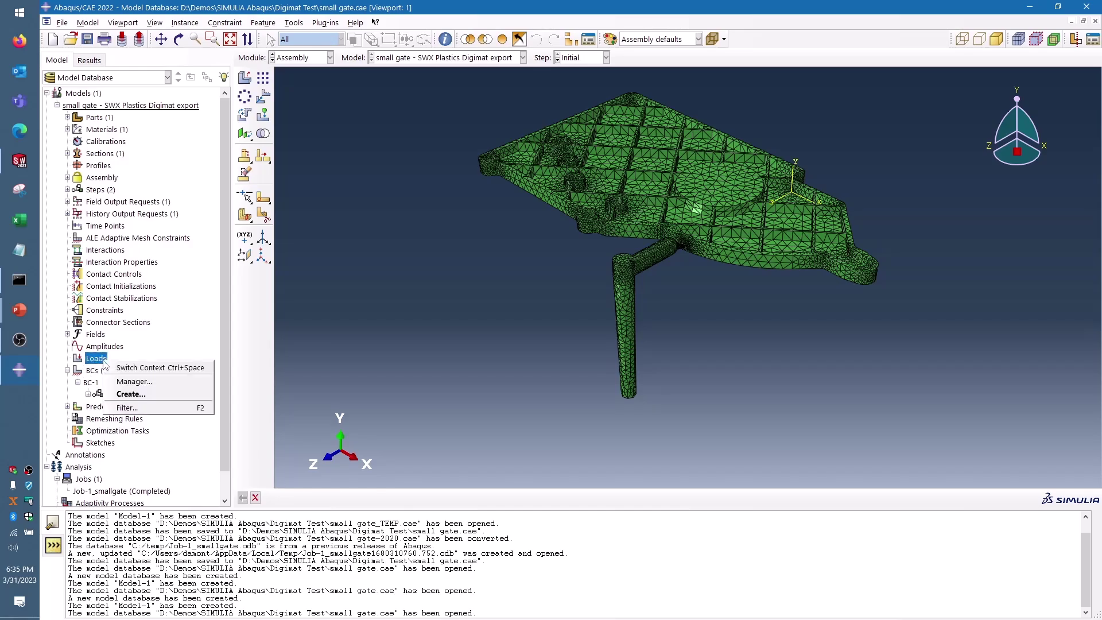
click(327, 375)
ctrl+alt+drag(589, 376, 663, 181)
scroll(677, 137, up, 5)
scroll(584, 152, down, 5)
scroll(751, 292, down, 2)
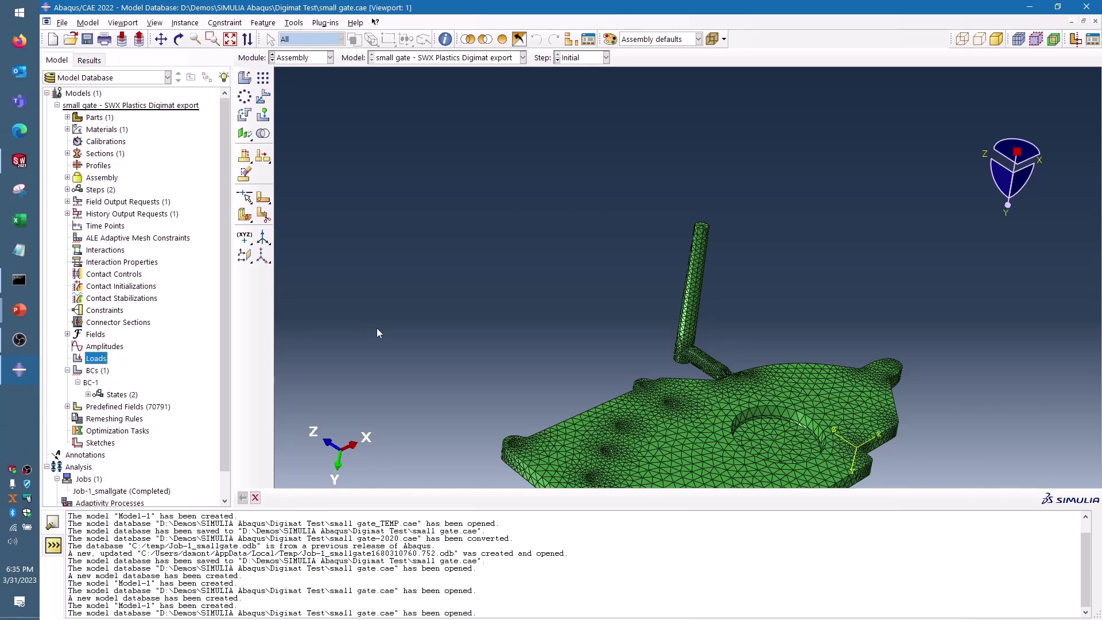
scroll(689, 379, down, 3)
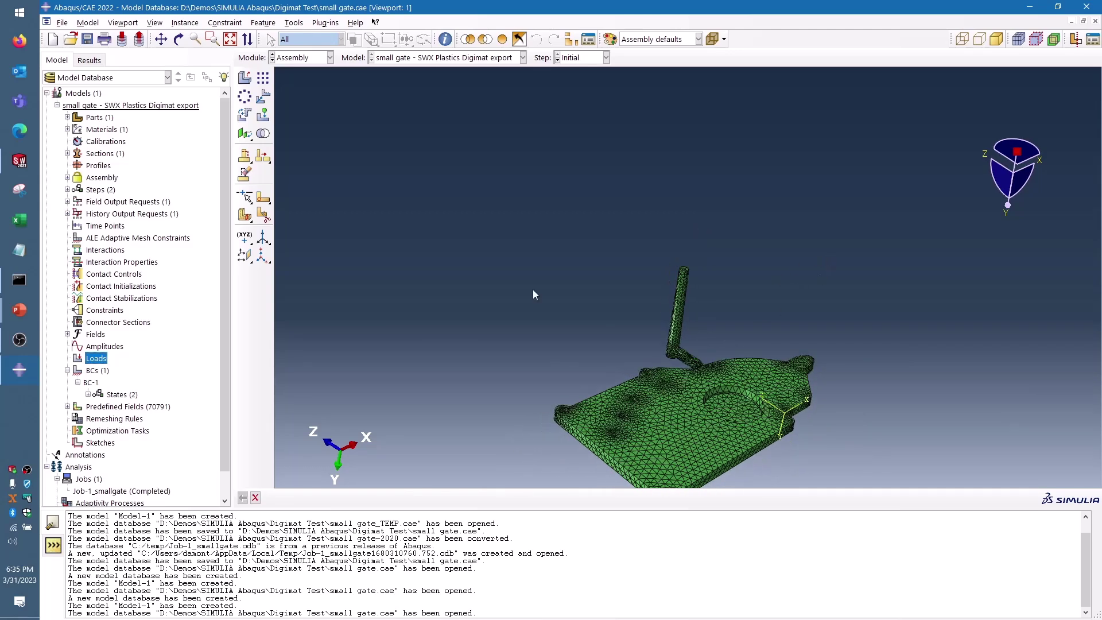
ctrl+alt+drag(803, 379, 731, 467)
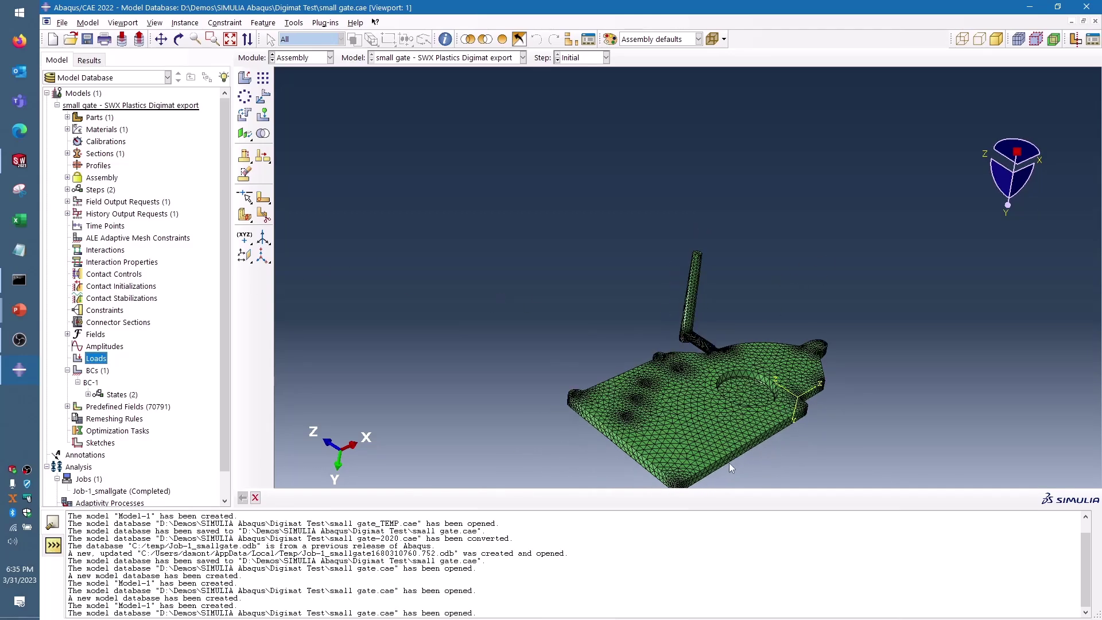
scroll(730, 436, up, 3)
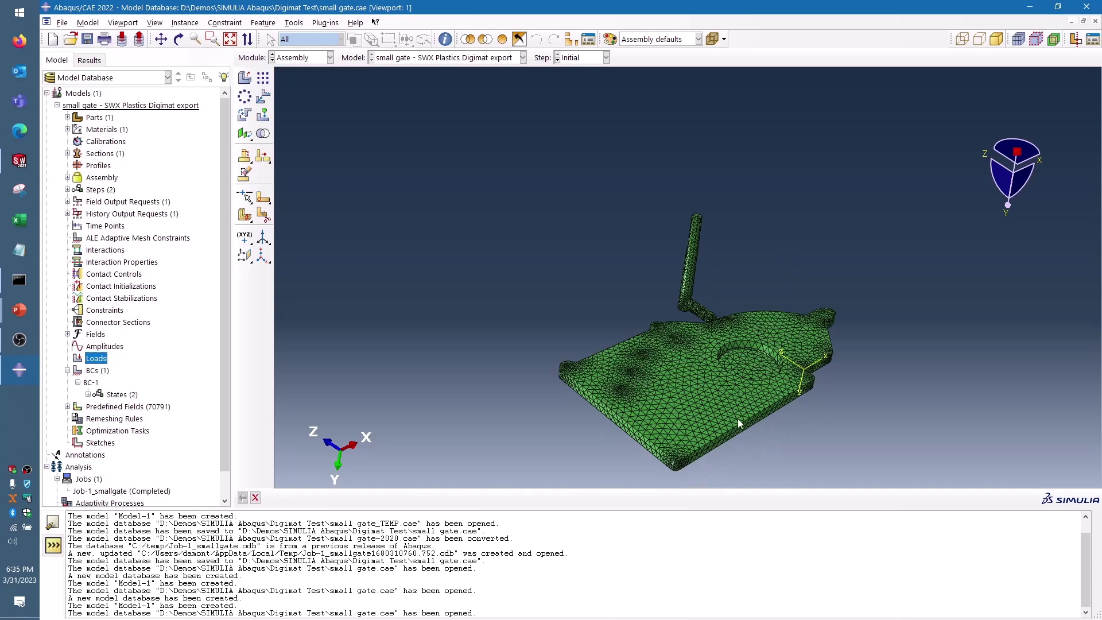
scroll(727, 409, up, 1)
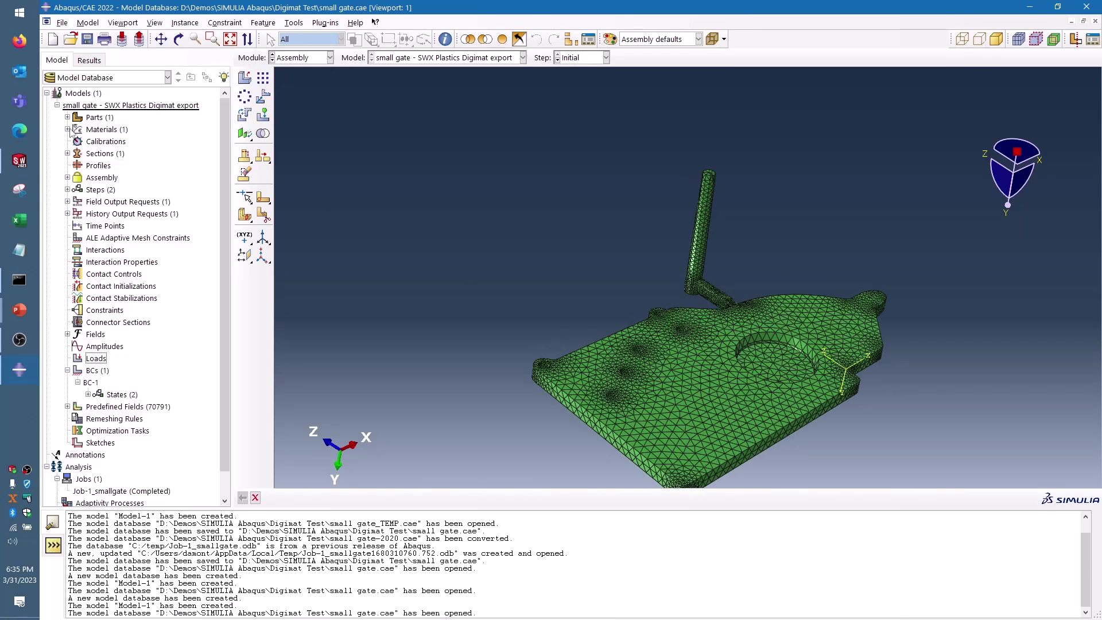
- Examine the model's materials and select homogenizedshortfiber
click(68, 130)
click(87, 142)
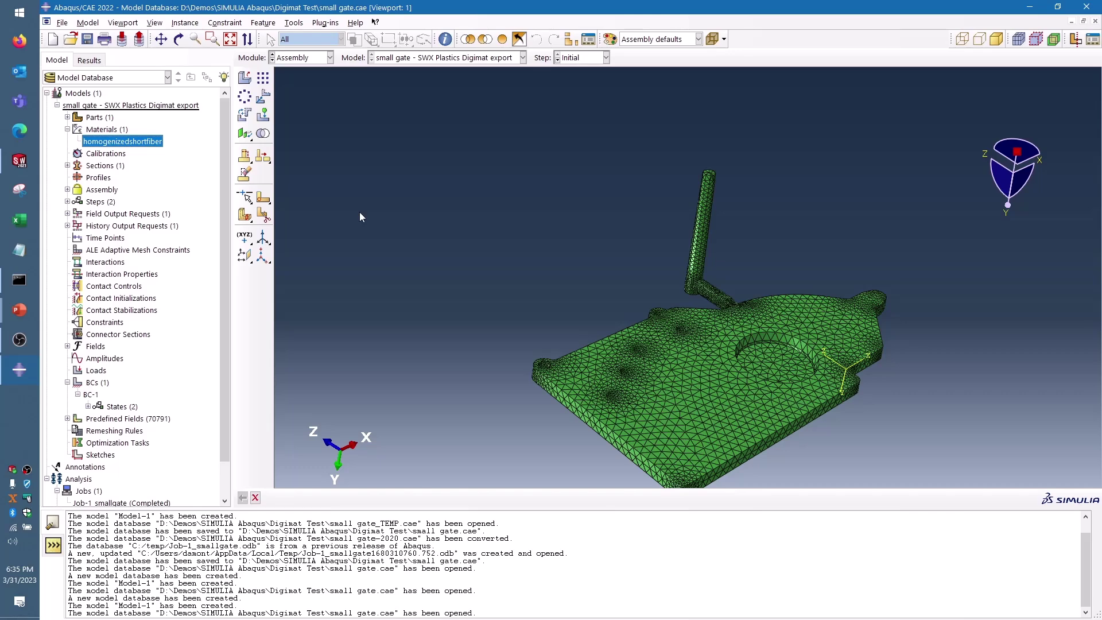
scroll(804, 259, down, 1)
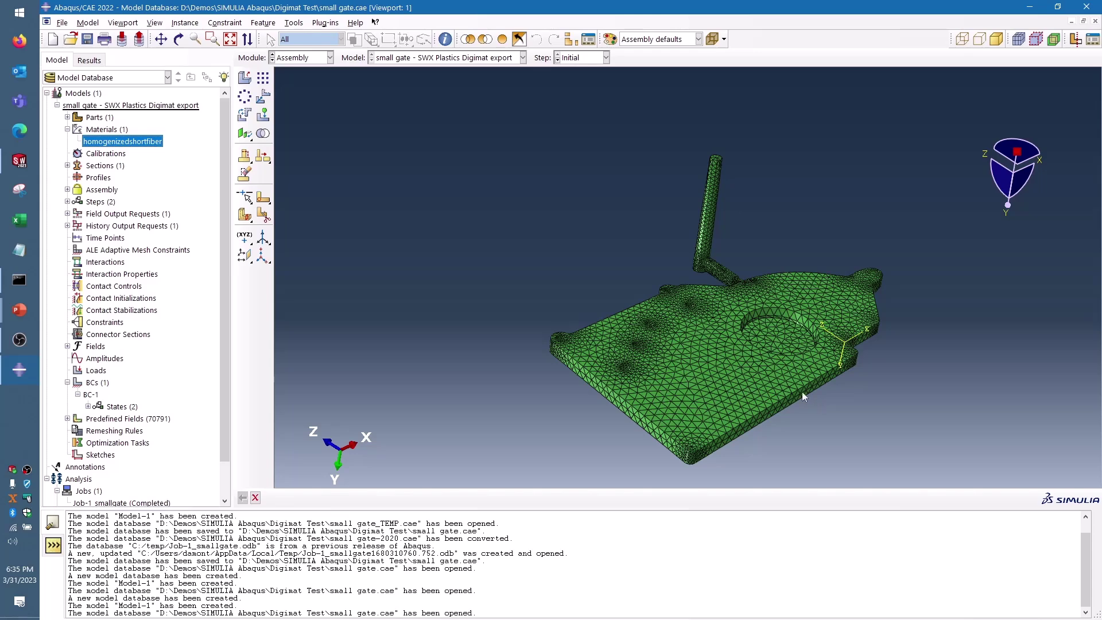
- Open the results of Job-1_smallgate, converting the older output database, and plot the material orientations on the deformed shape
scroll(221, 485, down, 1)
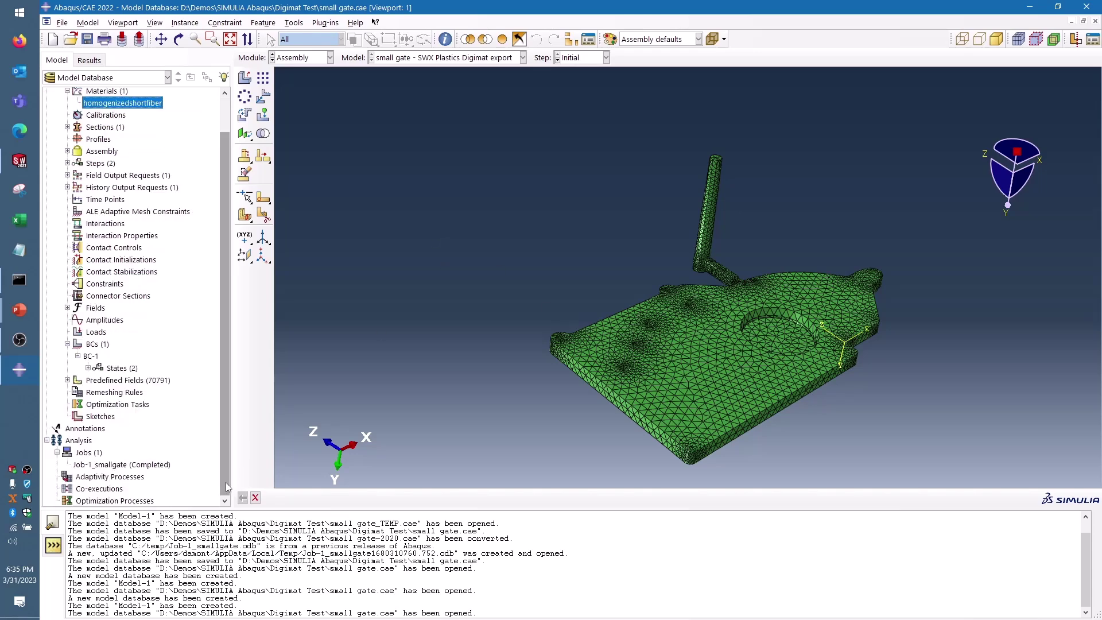
click(141, 468)
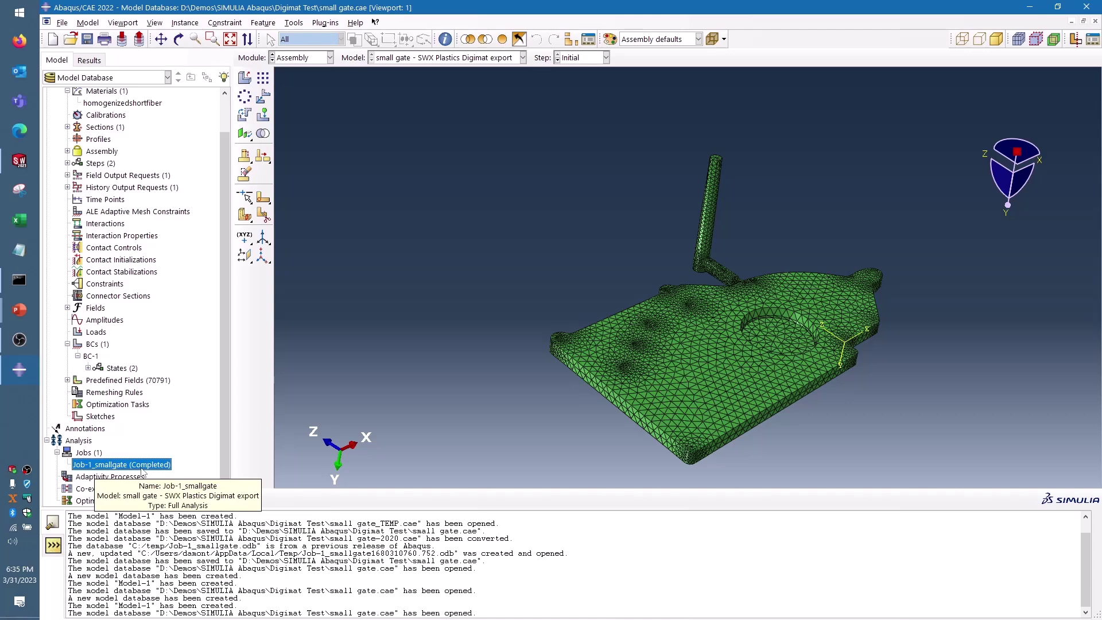
right_click(130, 468)
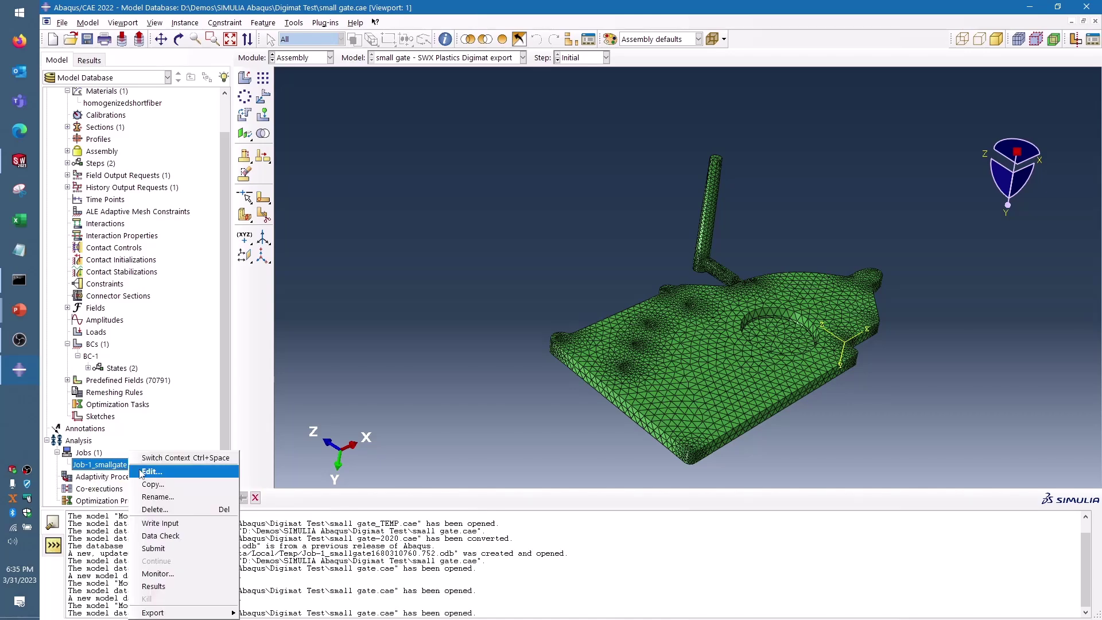
click(164, 590)
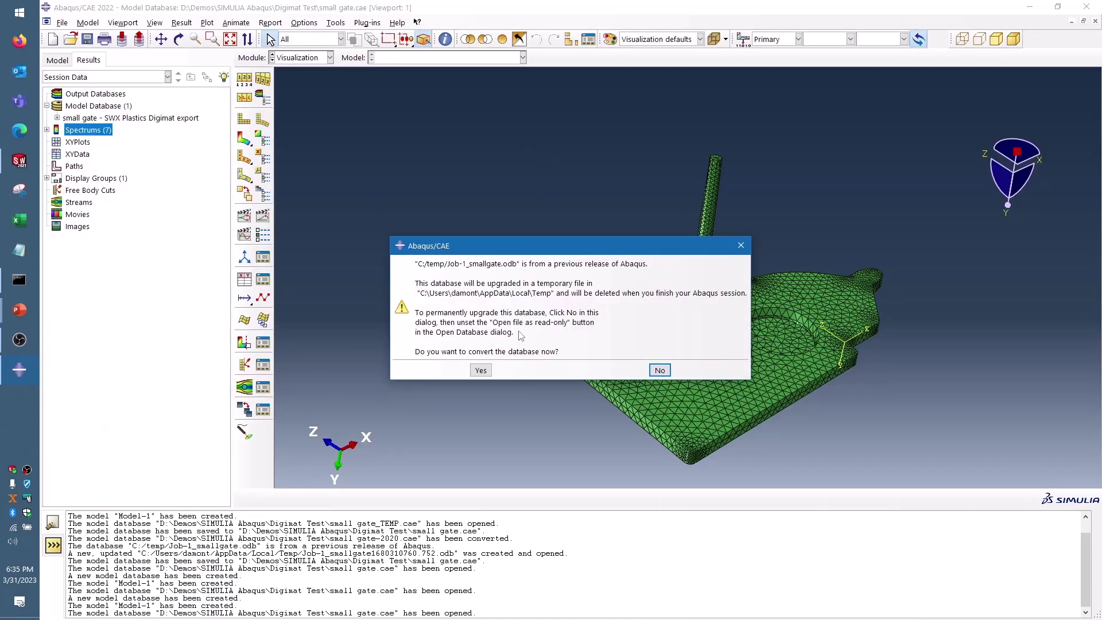
click(481, 370)
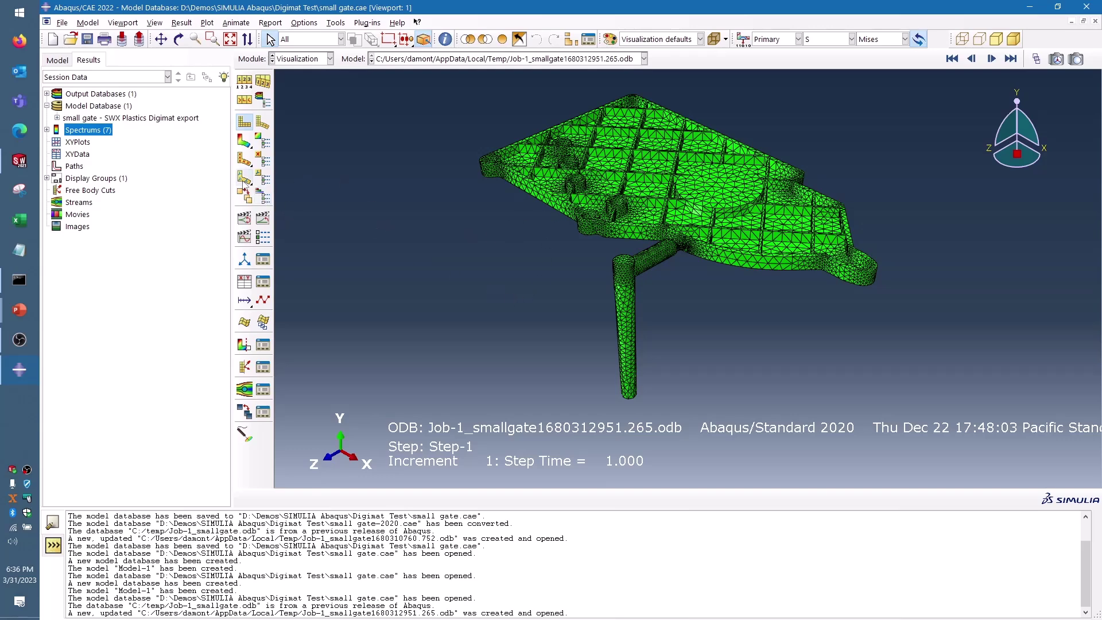
click(244, 178)
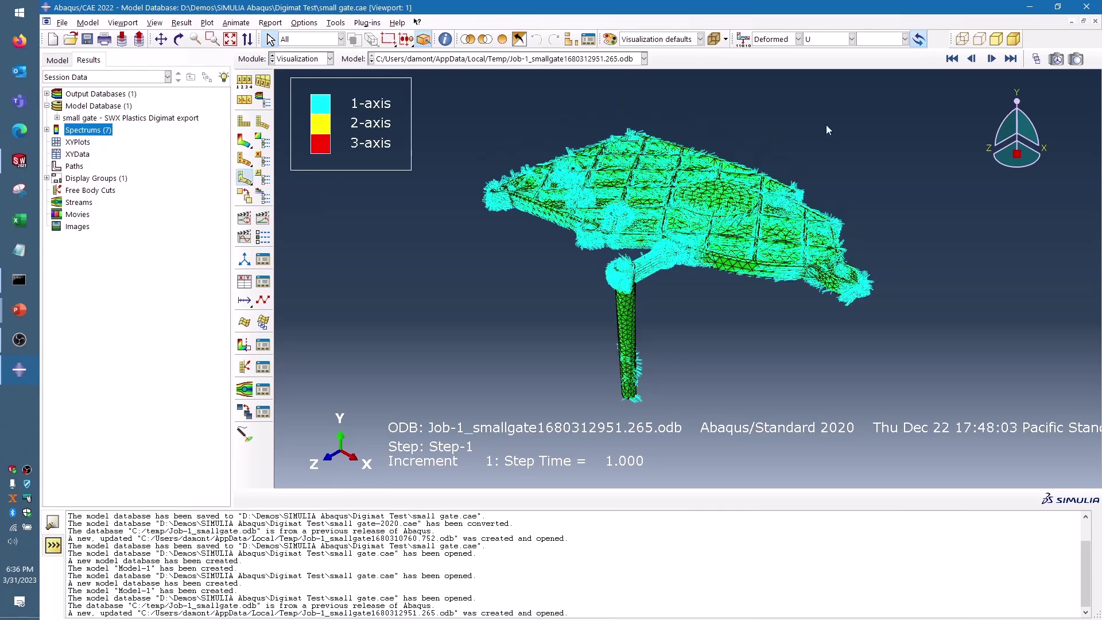
- Set the material orientation symbol size to 5 and slightly lower the symbol density on the panel cover plot
ctrl+alt+drag(570, 279, 707, 330)
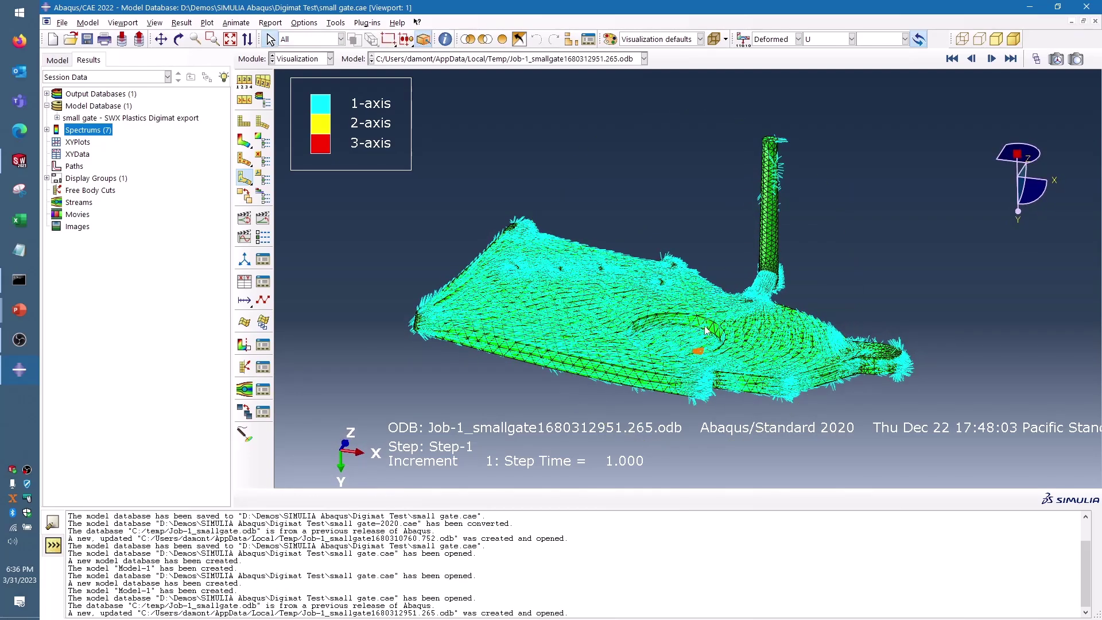
click(264, 180)
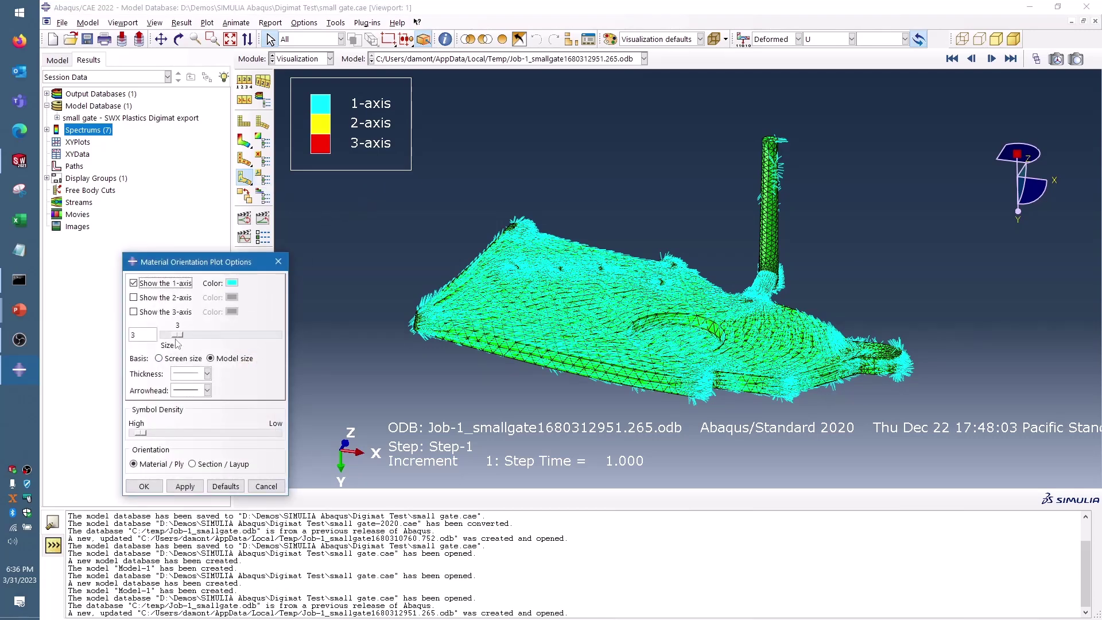
drag(178, 335, 185, 335)
click(184, 486)
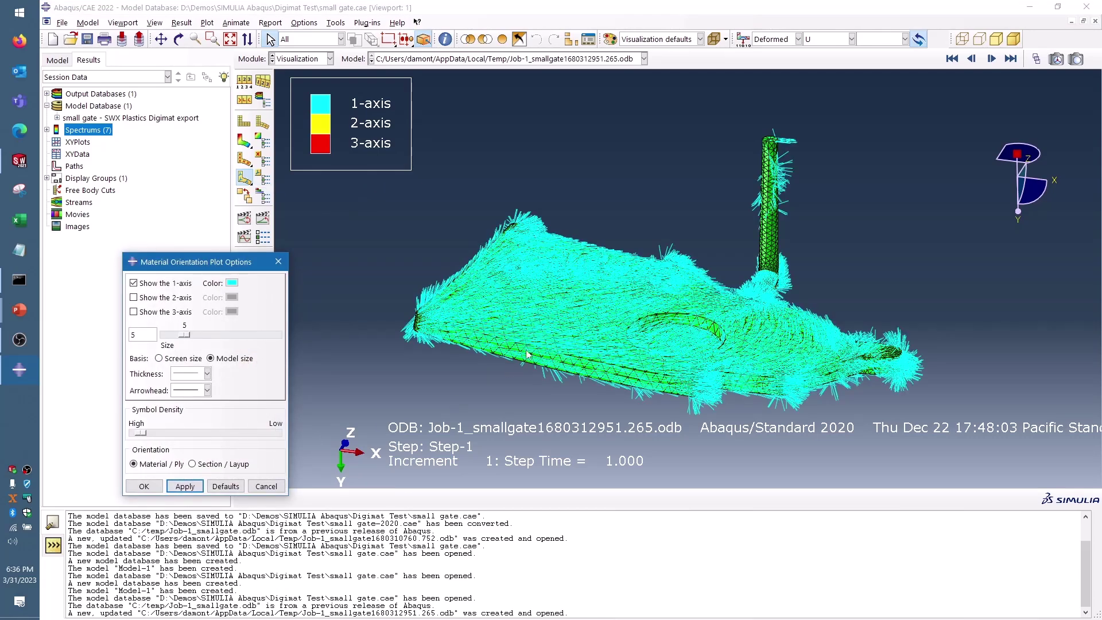
ctrl+alt+drag(532, 345, 542, 367)
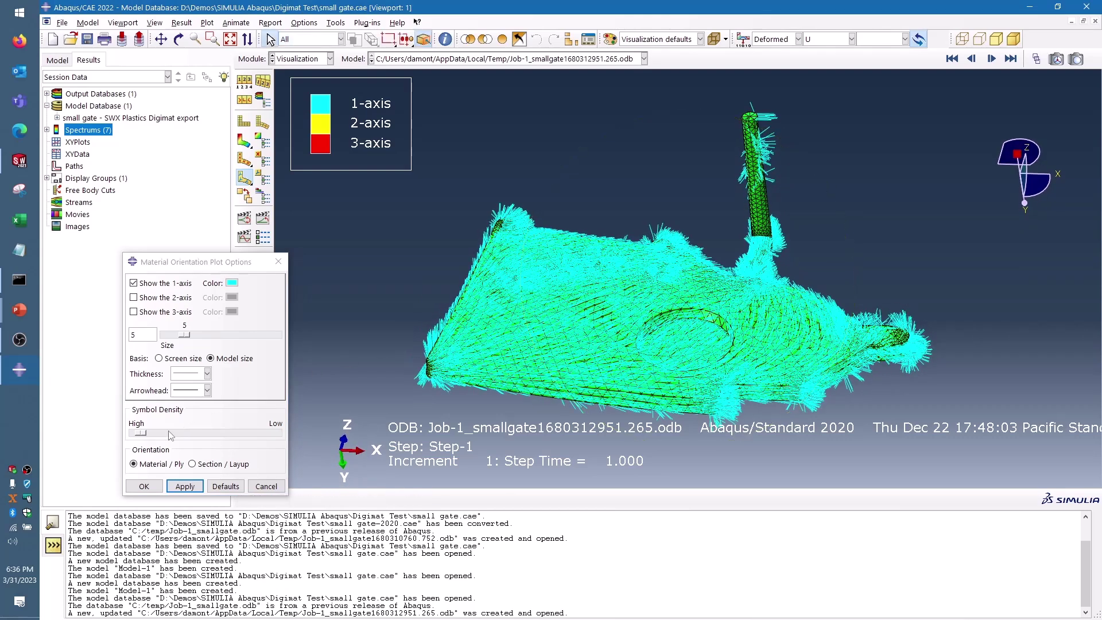
drag(142, 433, 161, 435)
click(185, 486)
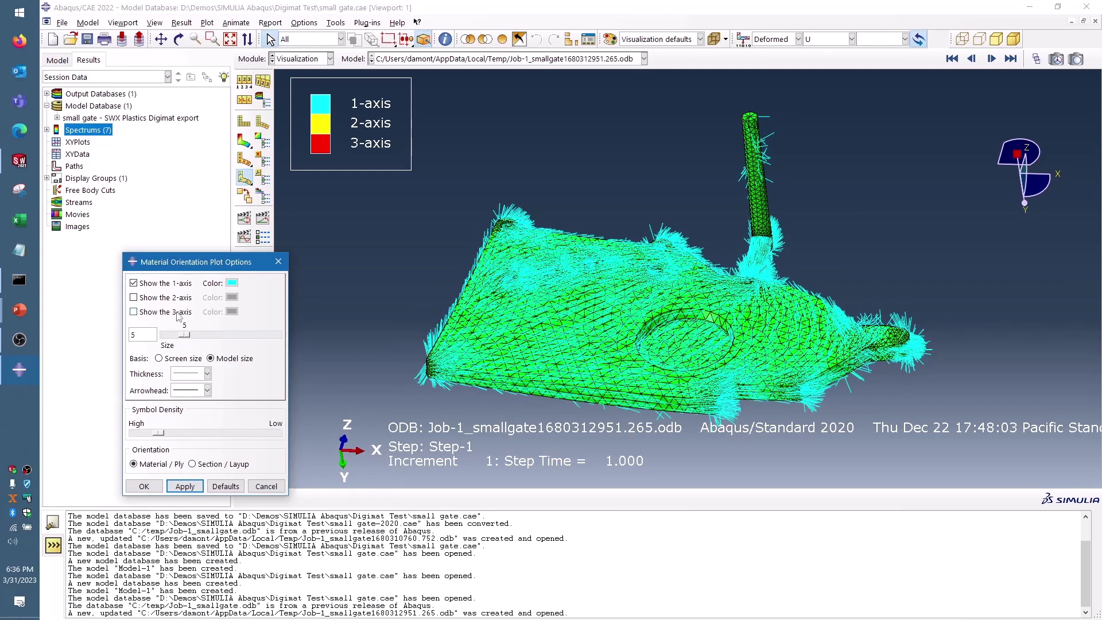
- Show the 2-axis and 3-axis material orientations in place of the 1-axis
click(165, 298)
click(166, 283)
click(165, 312)
click(185, 487)
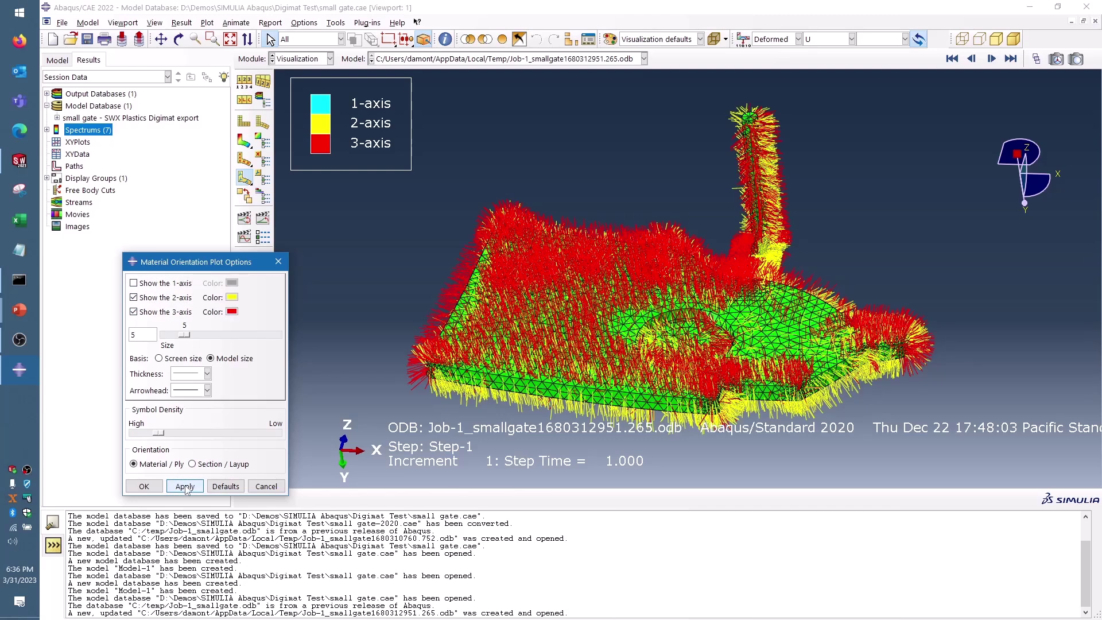
- Restore the material orientation plot to the 1-axis only and close its plot options
click(163, 312)
click(160, 298)
click(164, 283)
click(184, 486)
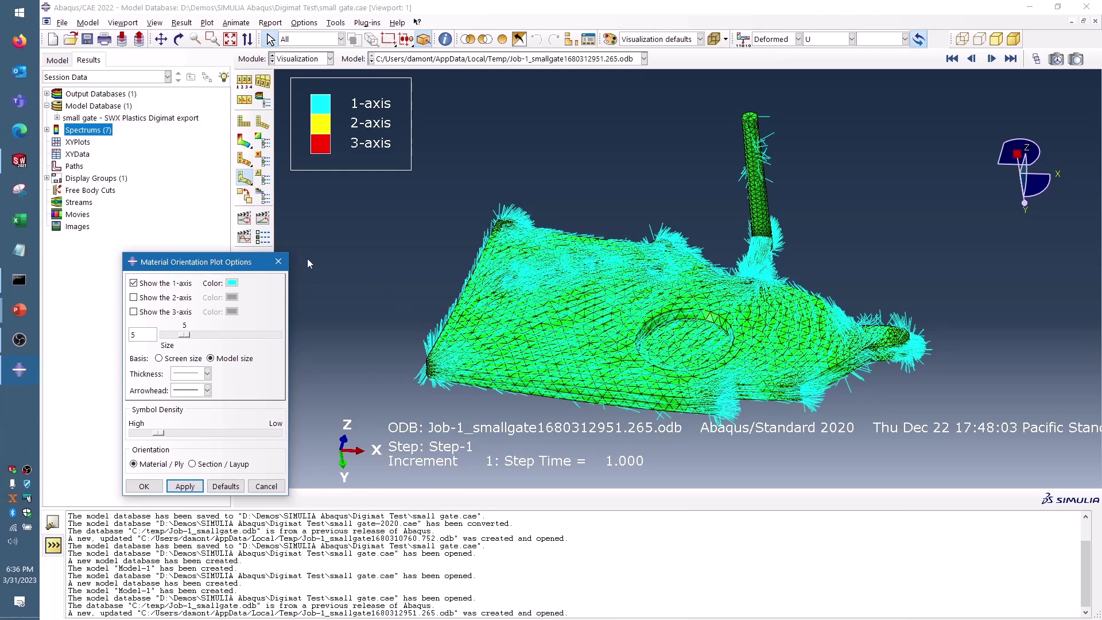
click(284, 262)
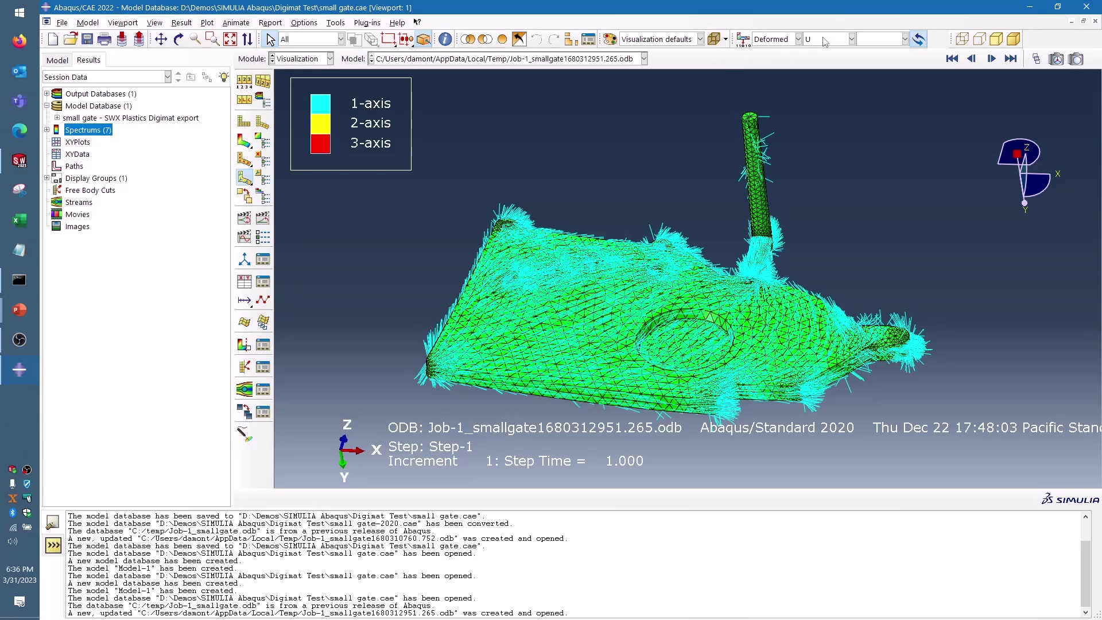
- Plot the primary variable S, Mises as contours on the panel cover and animate the result by scale factor
click(772, 39)
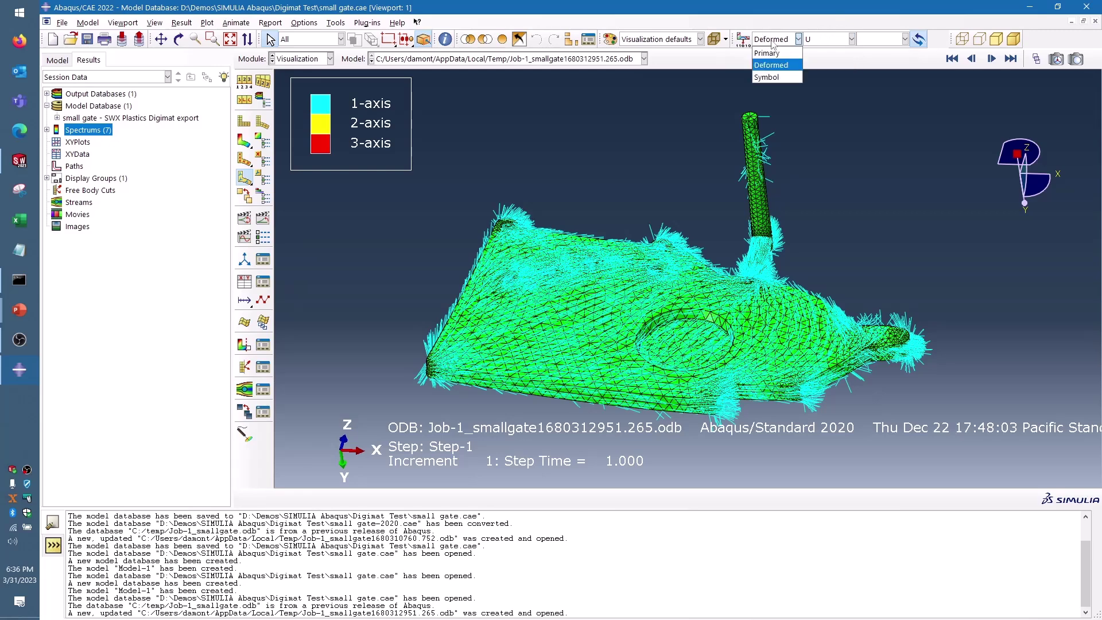
click(768, 53)
click(827, 39)
click(842, 64)
ctrl+alt+drag(677, 173, 701, 218)
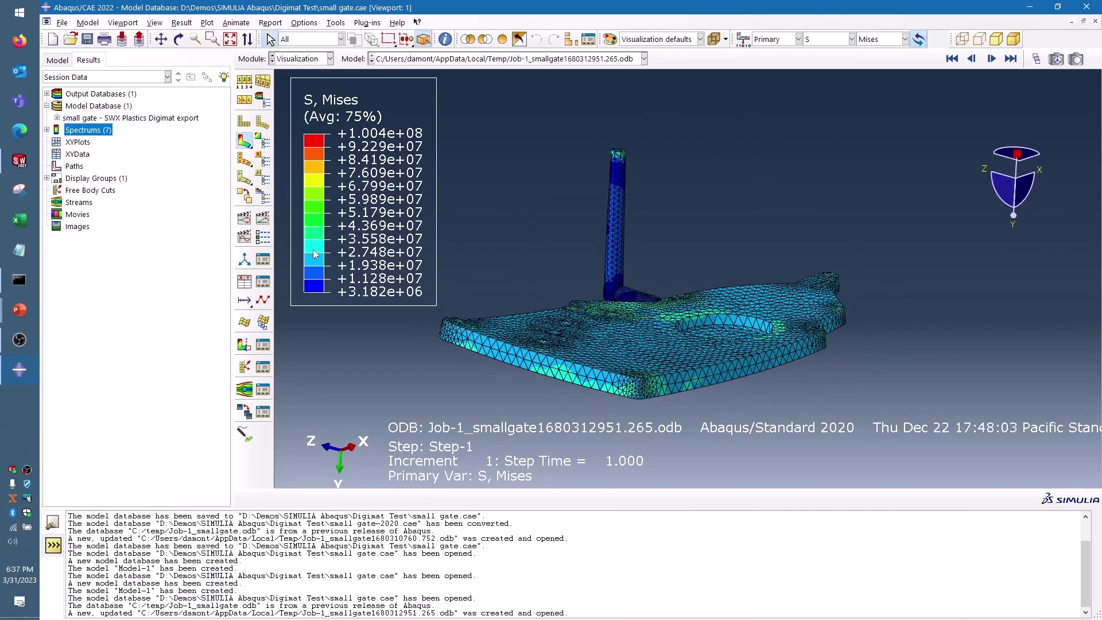
click(245, 219)
ctrl+alt+drag(643, 333, 636, 373)
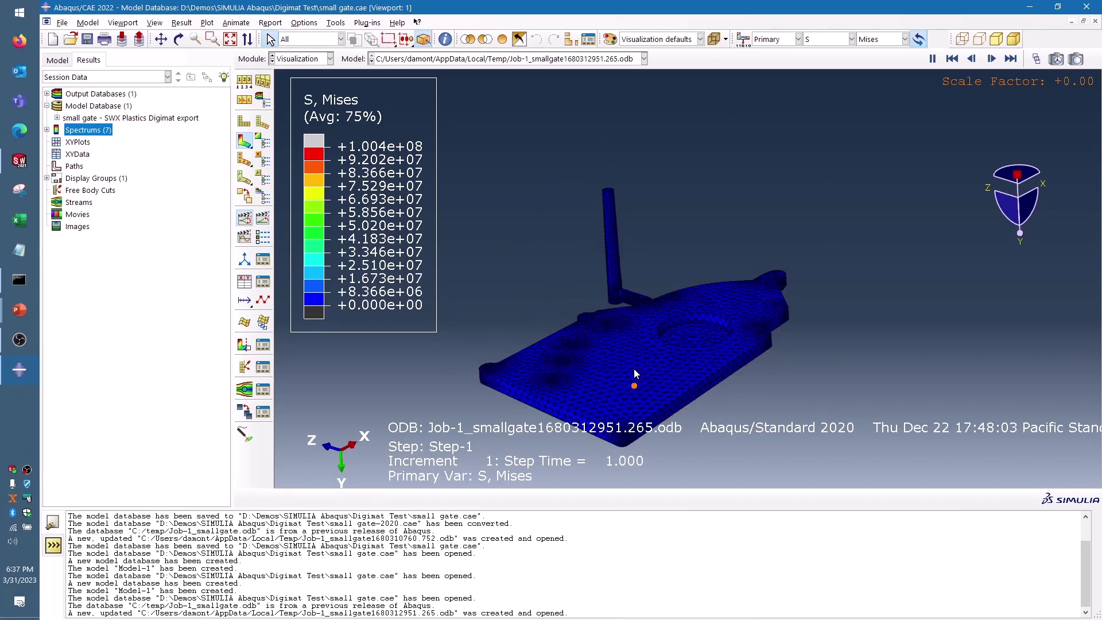